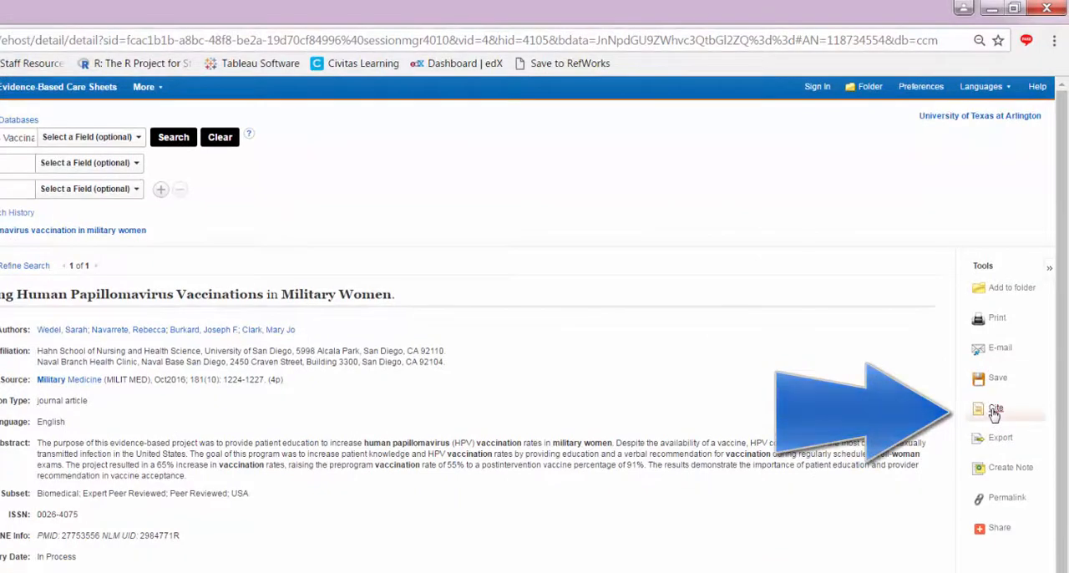
Copy the APA reference for the Human Papillomavirus Vaccinations article from its citation formats, and switch to the apa.docx document in Word.
click(993, 411)
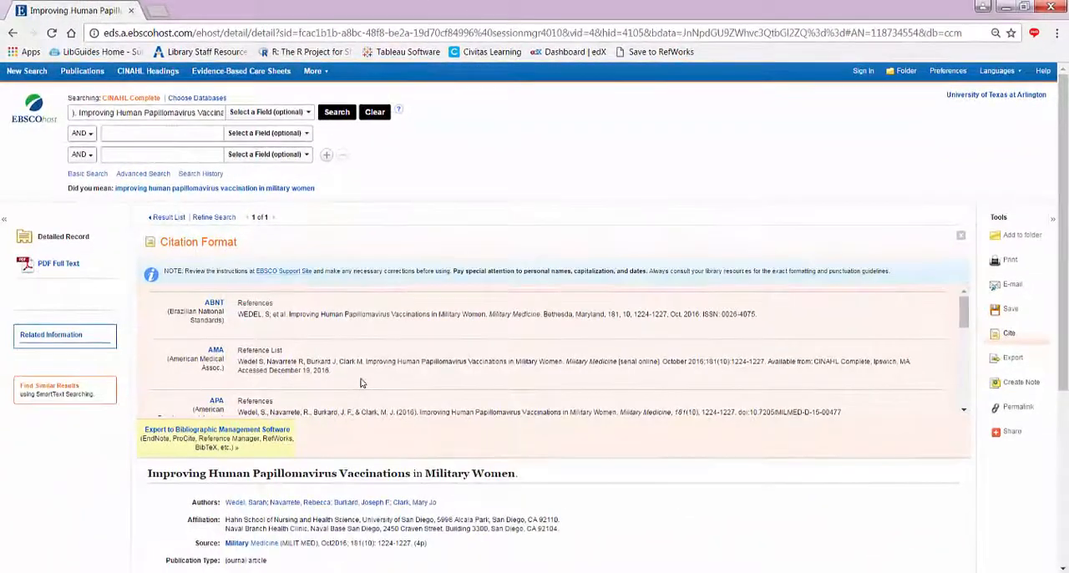
scroll(361, 383, down, 3)
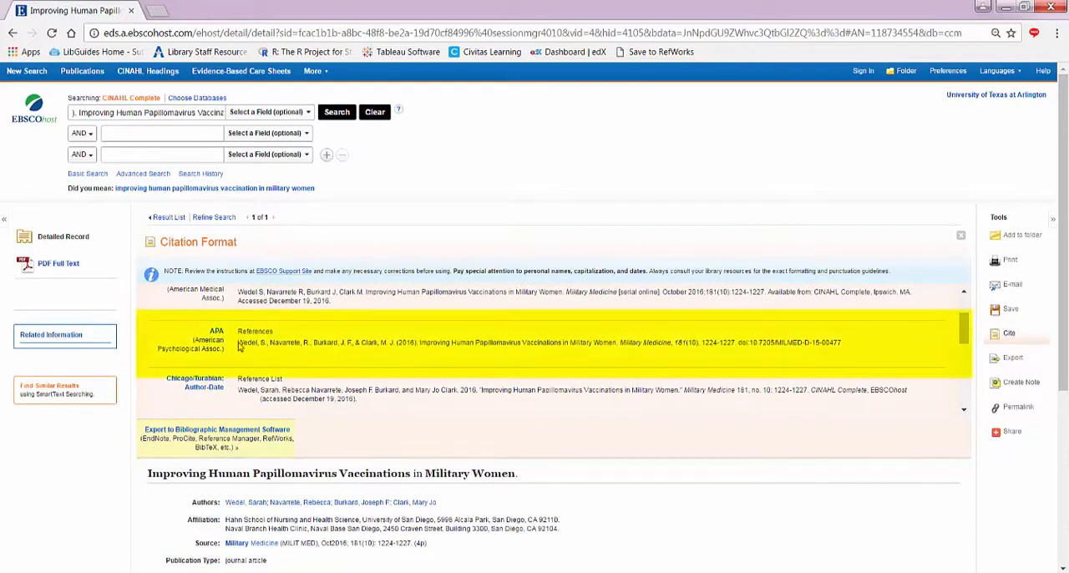
drag(239, 346, 809, 346)
right_click(807, 344)
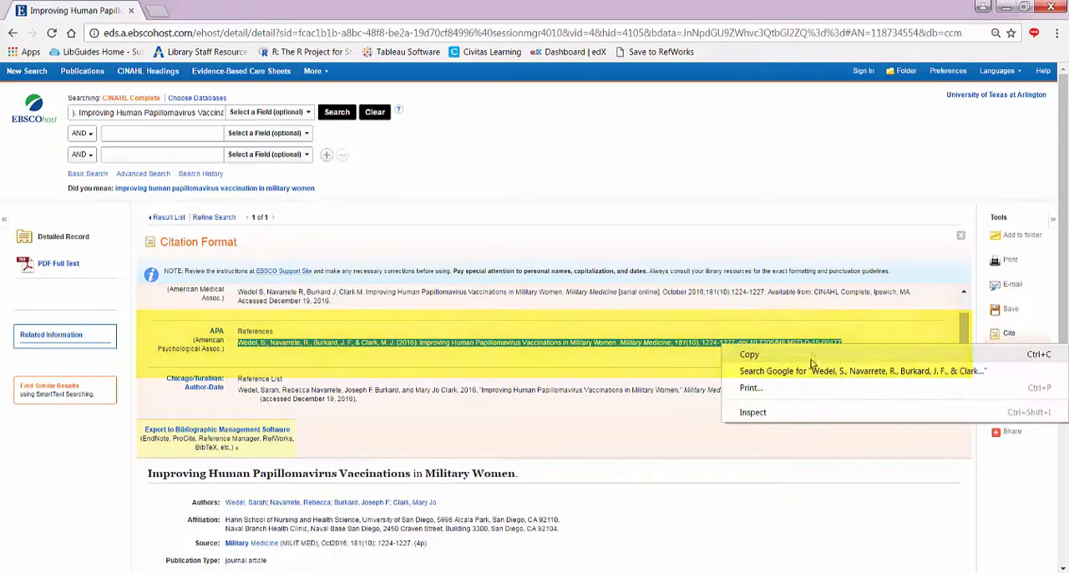
click(806, 357)
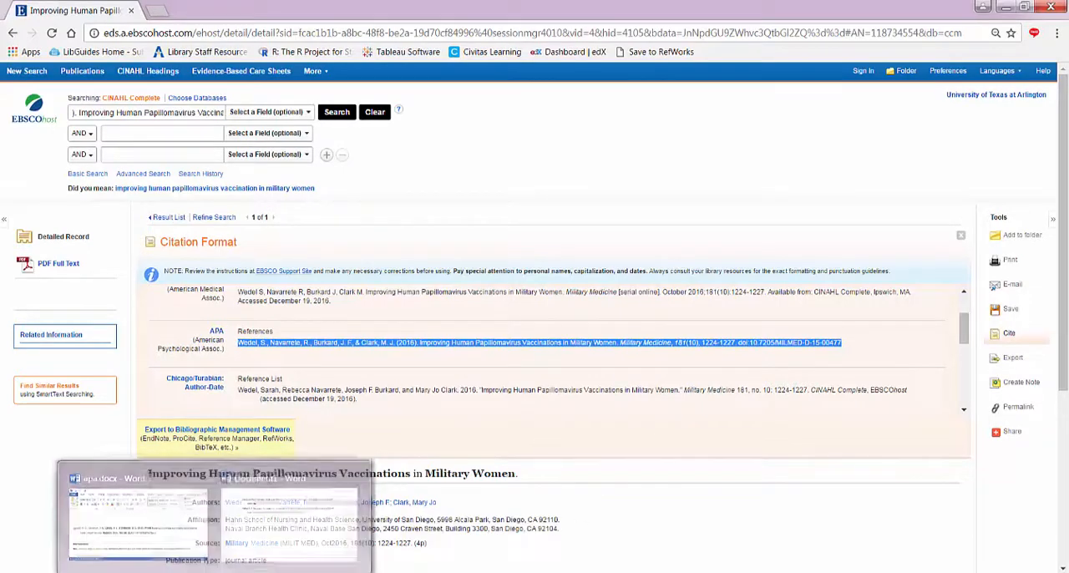
click(164, 572)
click(88, 509)
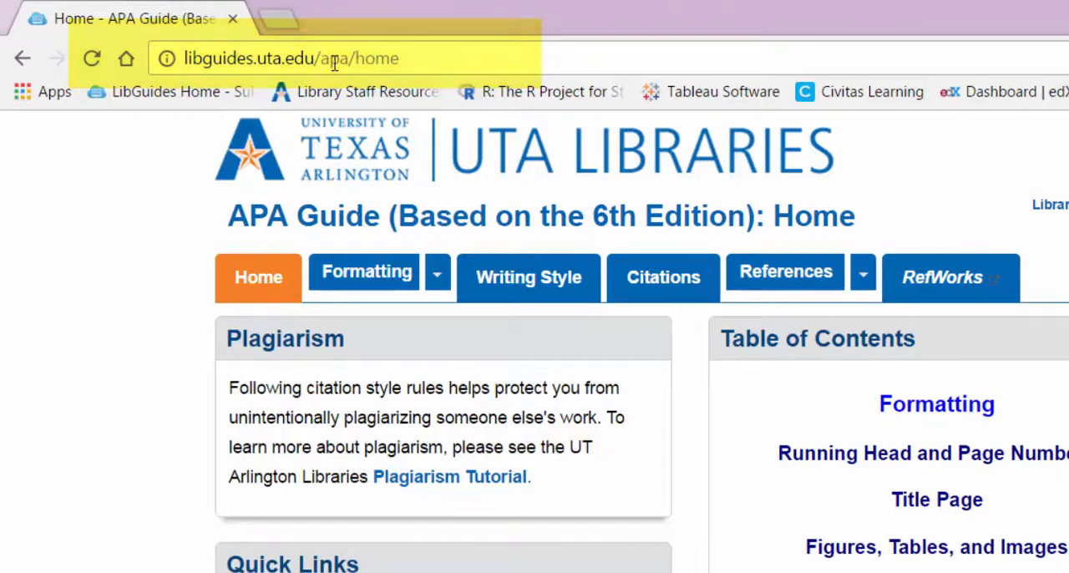
Open the journal examples on the References: Articles page of the UTA Libraries APA Guide.
mouse_move(765, 286)
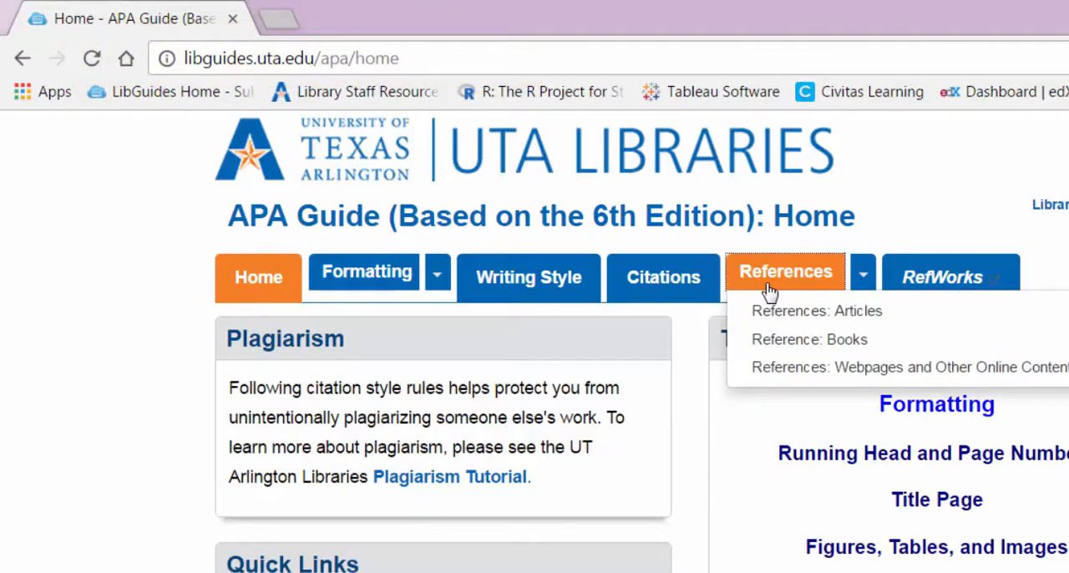
click(856, 322)
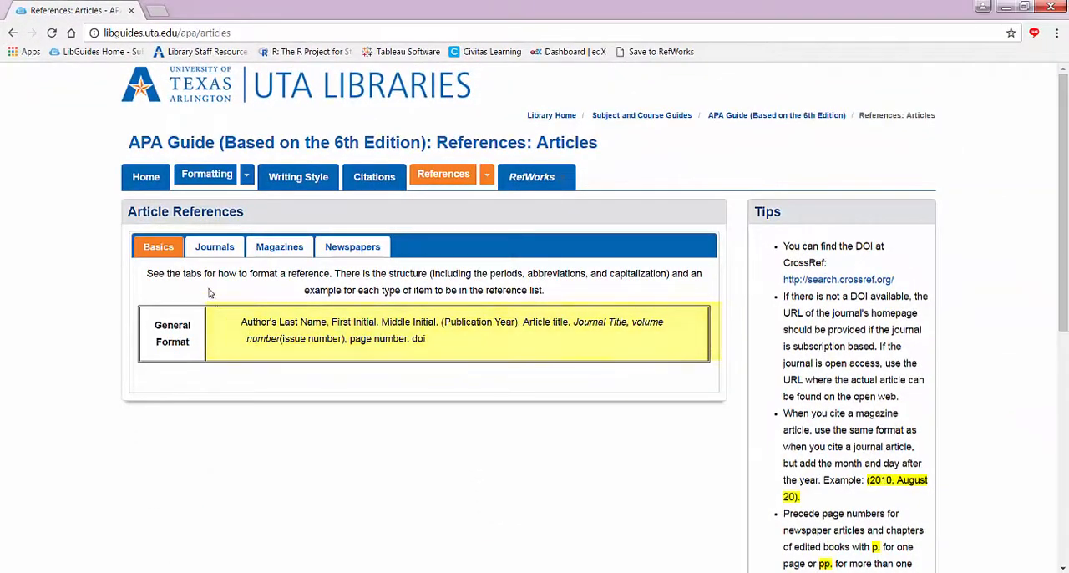
click(214, 246)
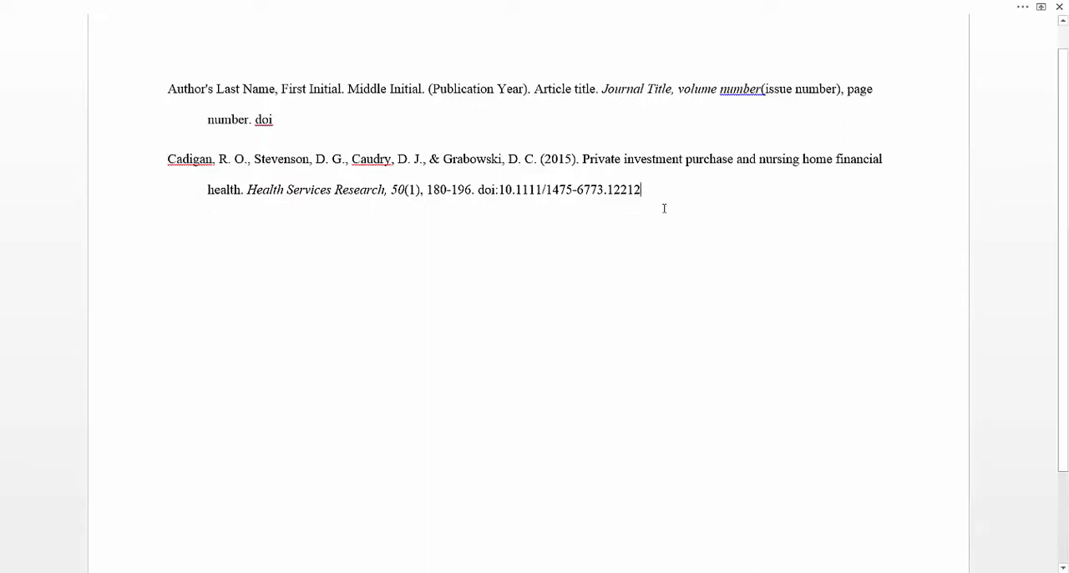
Paste the copied reference as a new paragraph below the Health Services Research example, merging its formatting with the document.
key(Return)
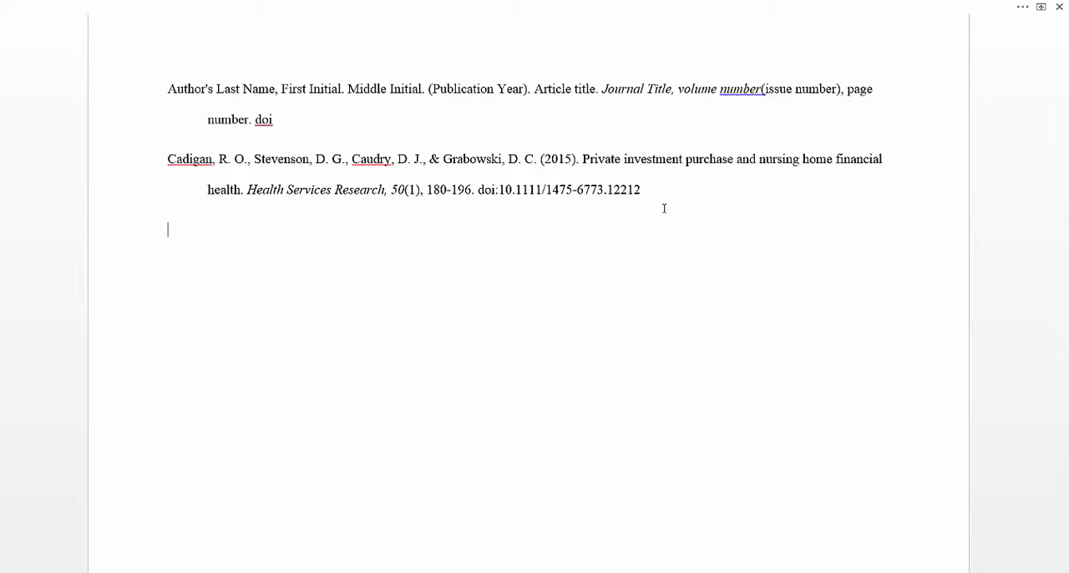
key(ctrl+v)
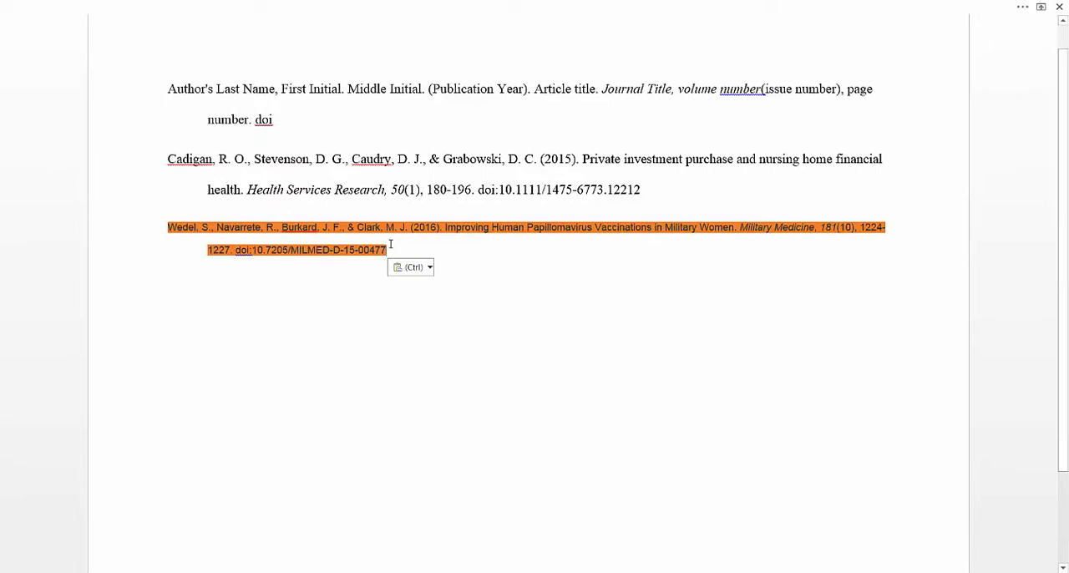
click(425, 268)
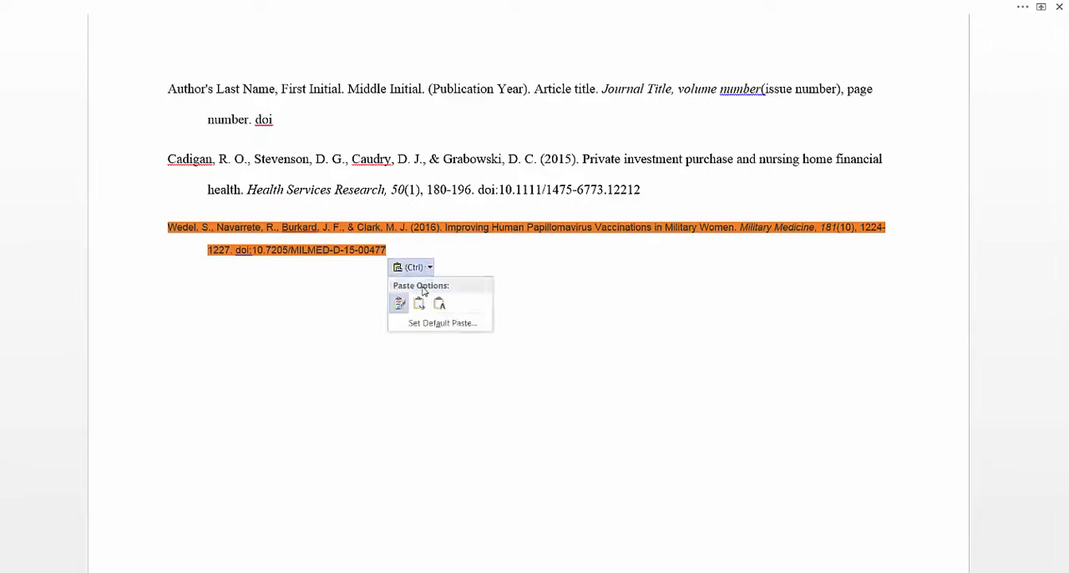
click(419, 308)
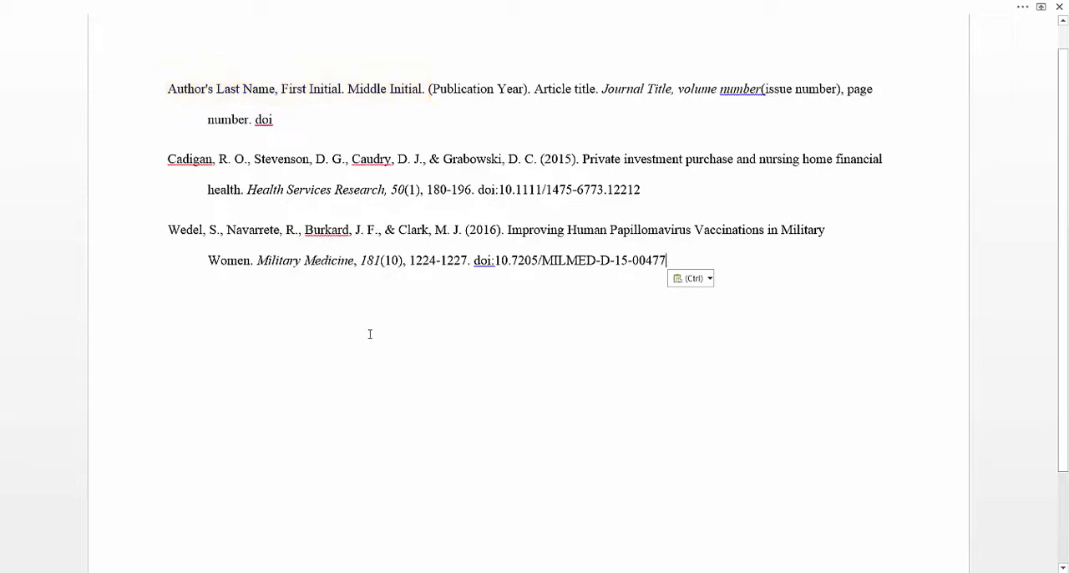
click(137, 571)
Lowercase the Military Medicine article's title to read "Improving human papillomavirus vaccinations in military women".
click(575, 230)
key(BackSpace)
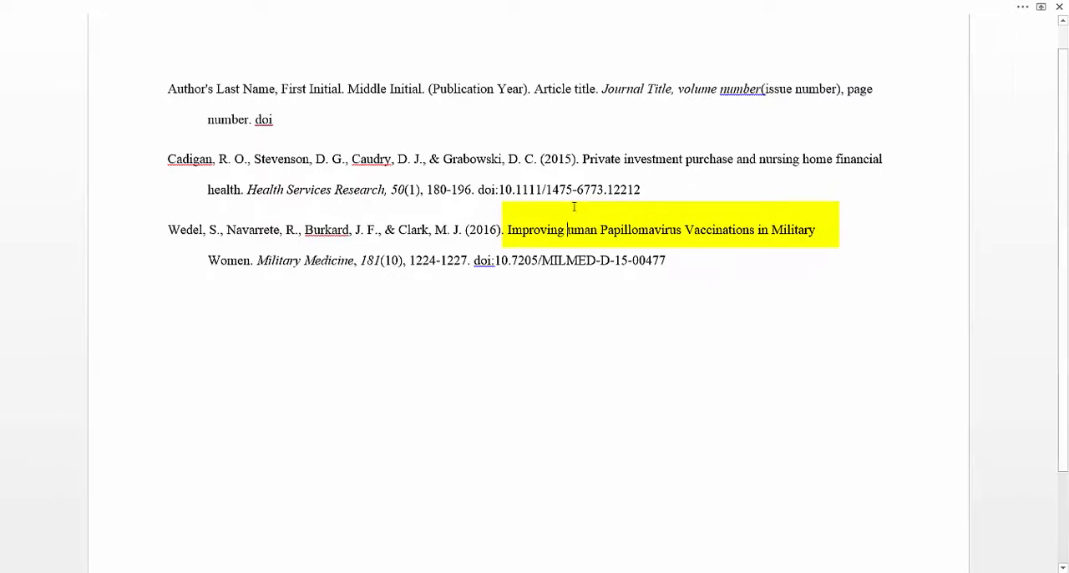
text(h)
click(615, 230)
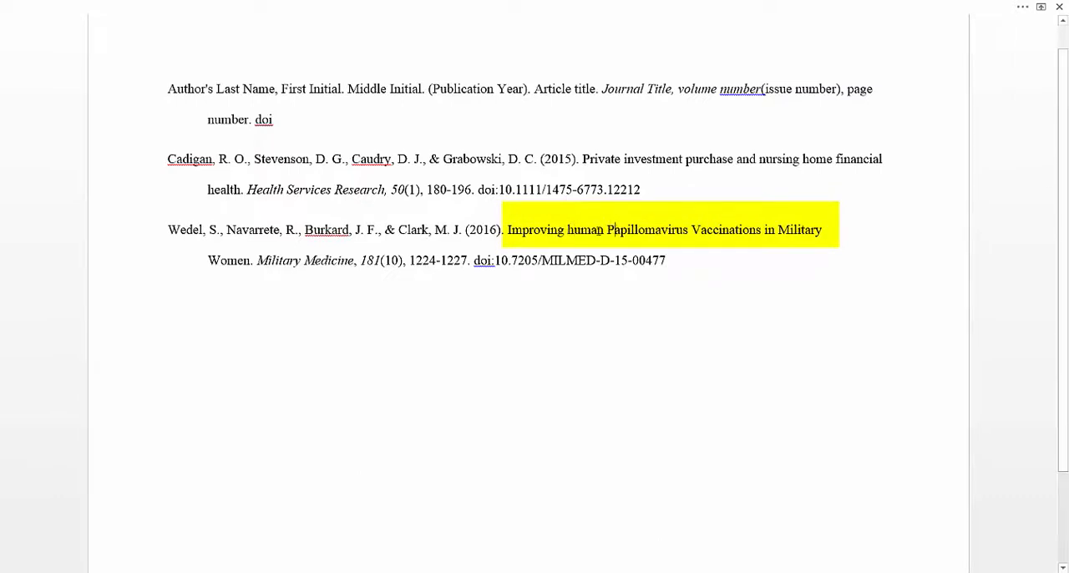
key(BackSpace)
text(p)
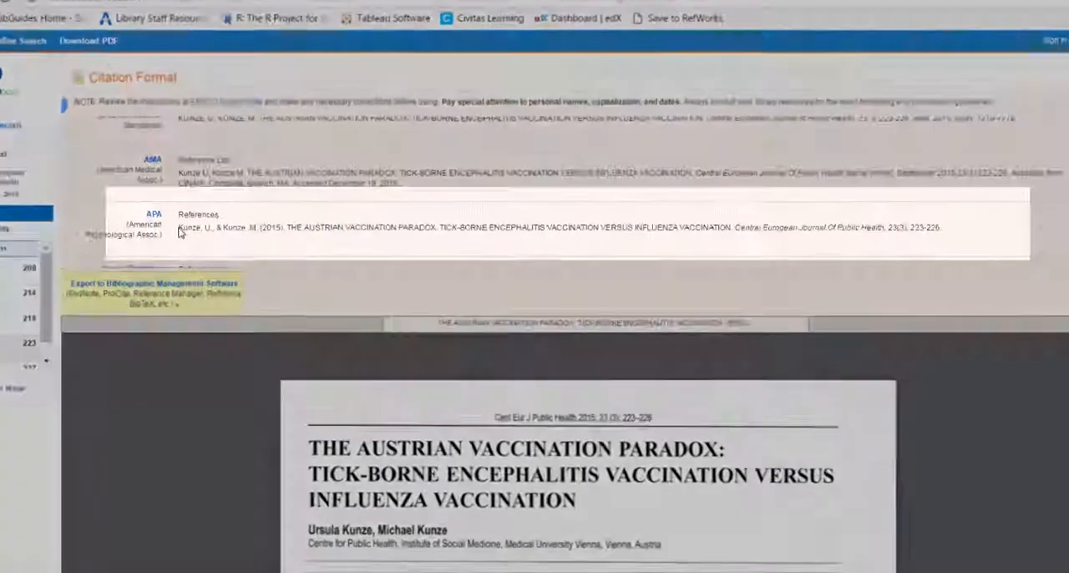
drag(121, 220, 1036, 242)
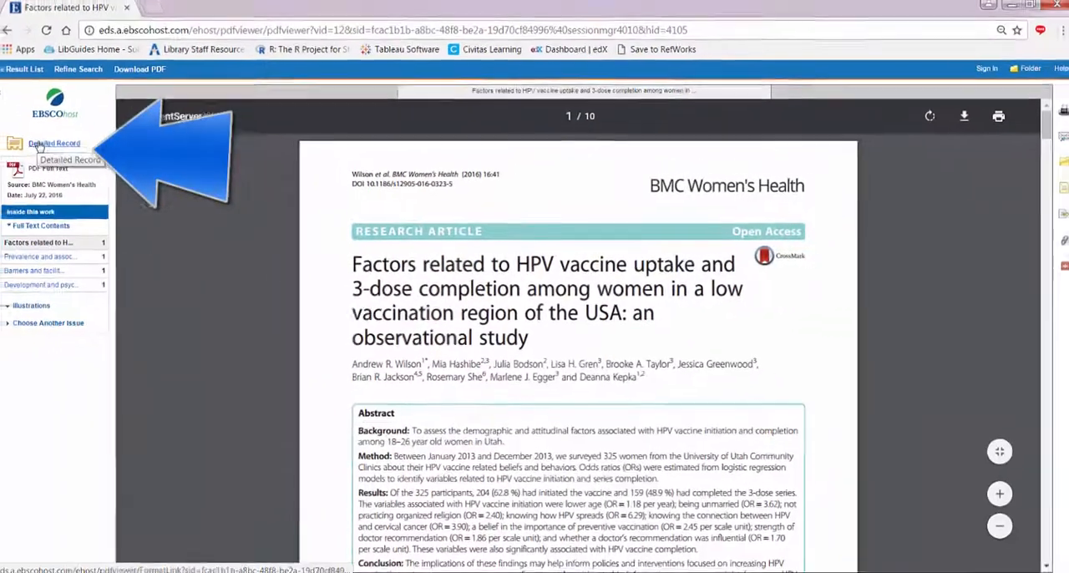
Check the detailed record of the HPV vaccine uptake article for a DOI, and open the Austrian vaccination article's PDF full text.
click(45, 146)
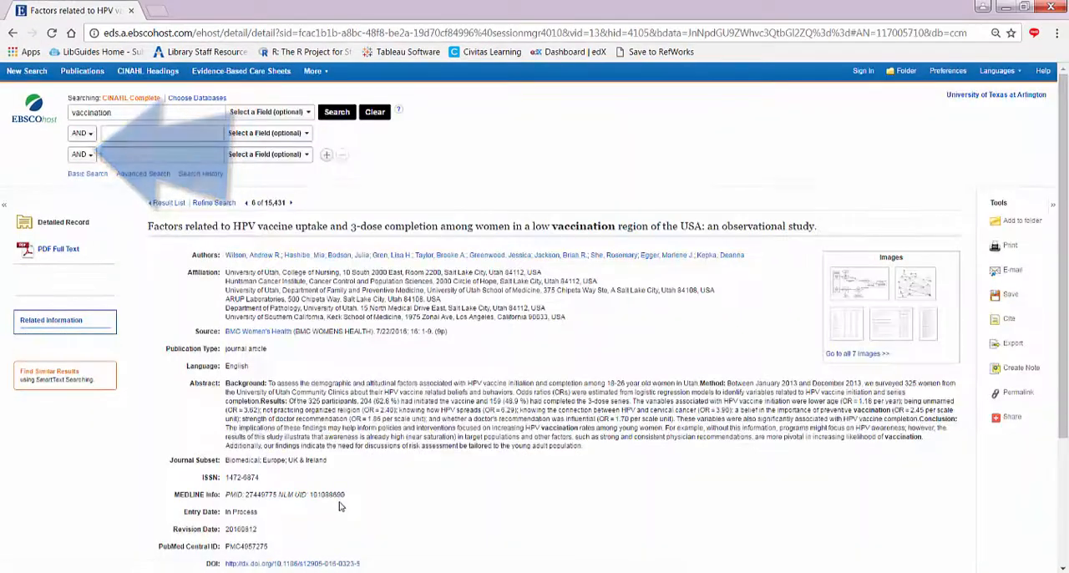
scroll(426, 524, down, 2)
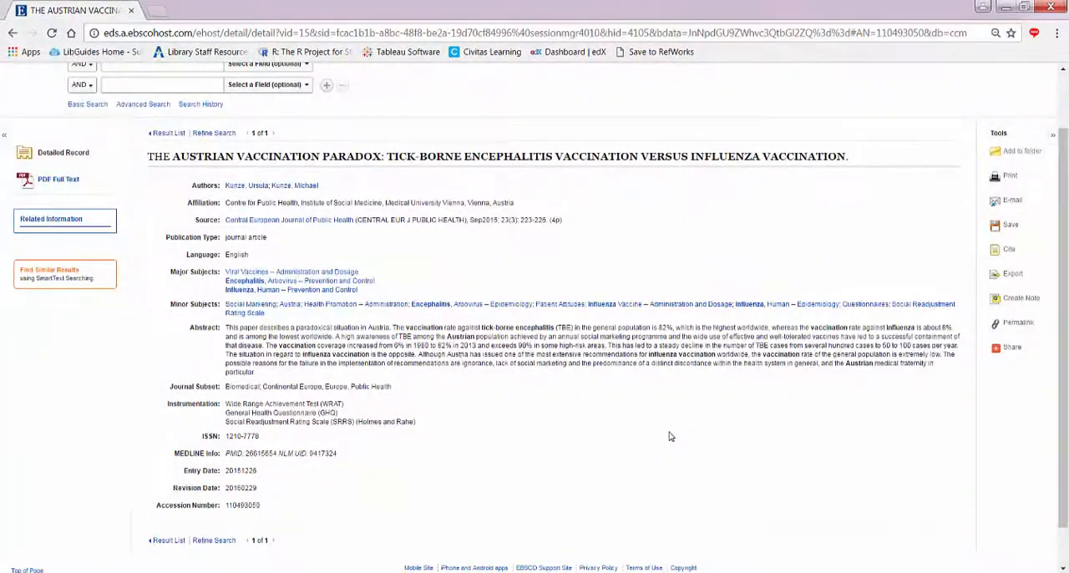
click(57, 182)
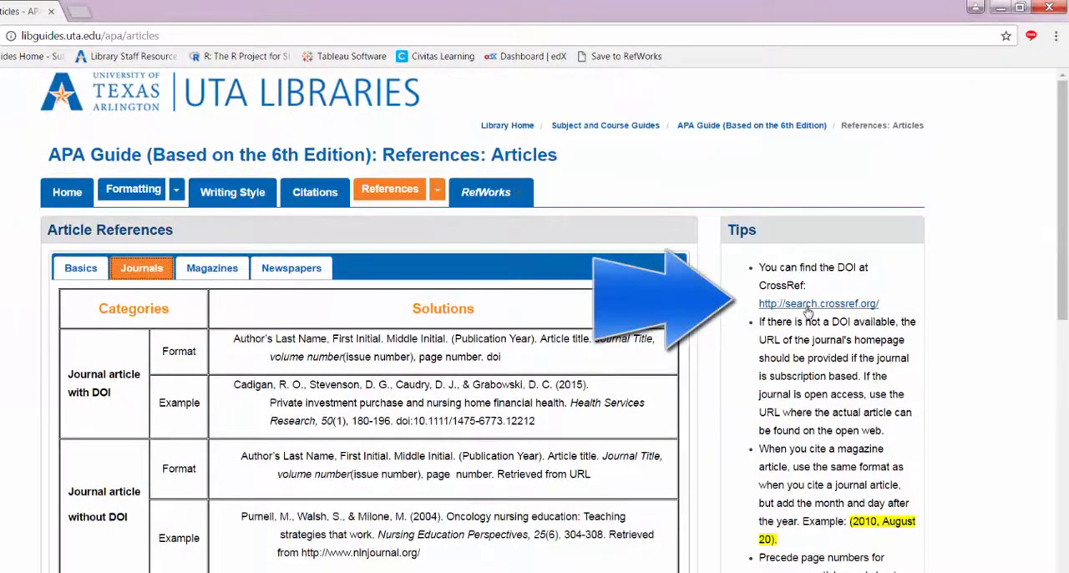
Open the guide's CrossRef link in a new tab and paste the search text into the Crossref Metadata Search.
right_click(807, 309)
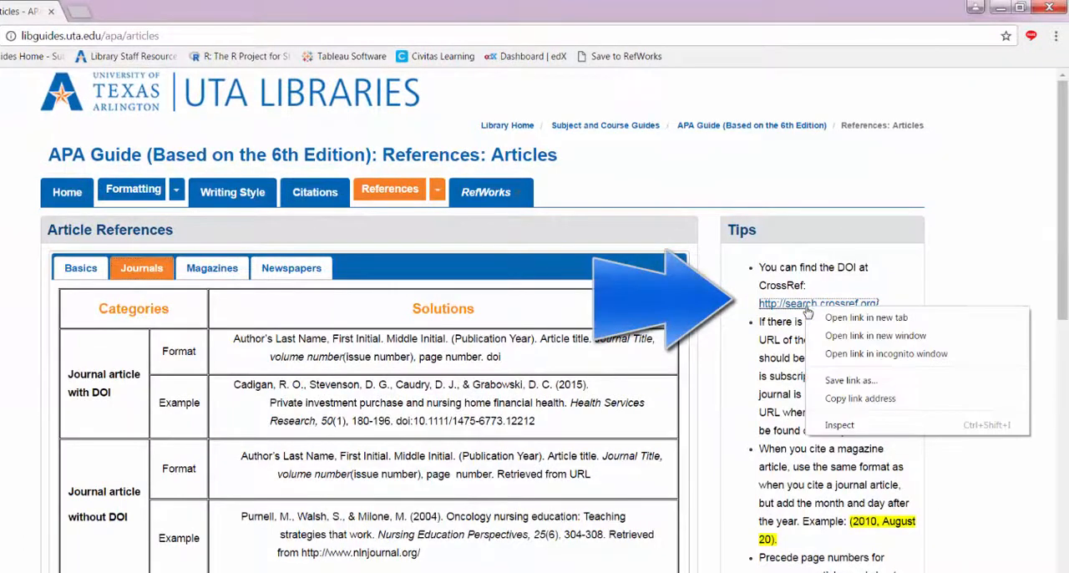
click(844, 319)
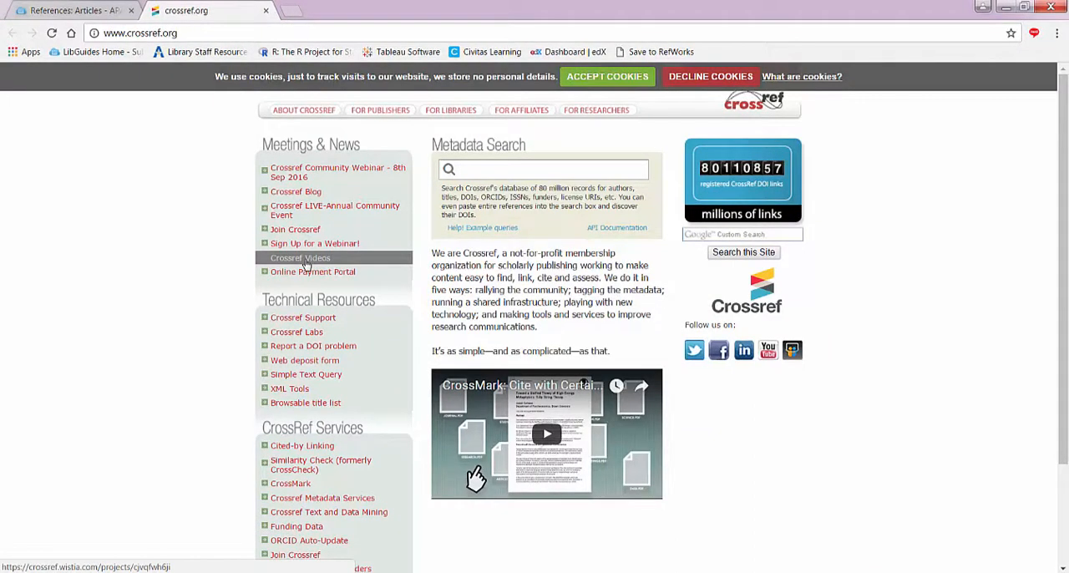
right_click(461, 170)
click(508, 288)
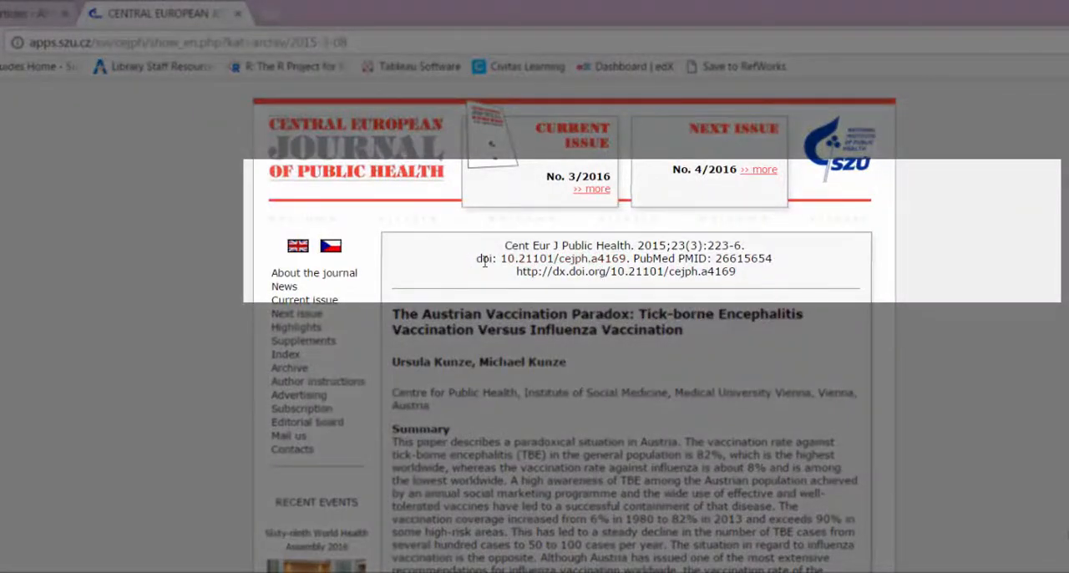
Copy doi: 10.21101/cejph.a4169 from the journal's article page and paste it at the end of the Central European Journal reference with merged formatting.
drag(476, 265, 628, 259)
right_click(605, 259)
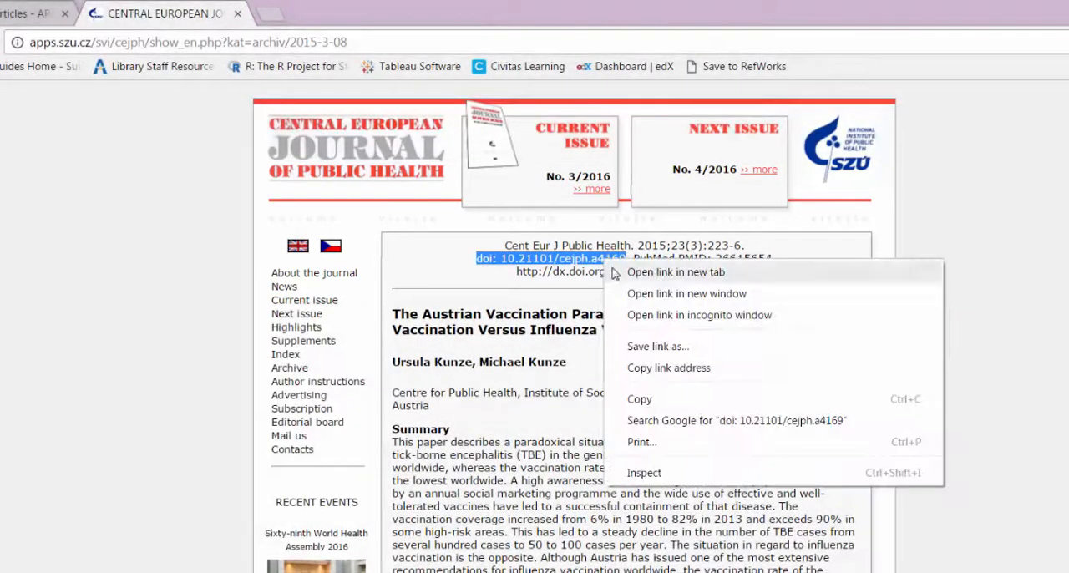
click(639, 398)
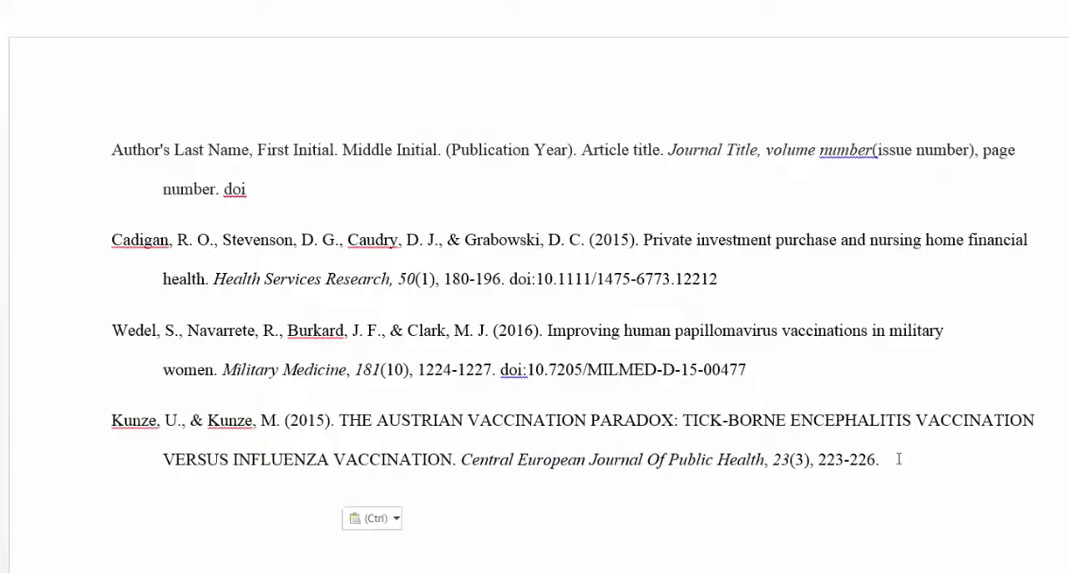
key(ctrl+v)
click(377, 519)
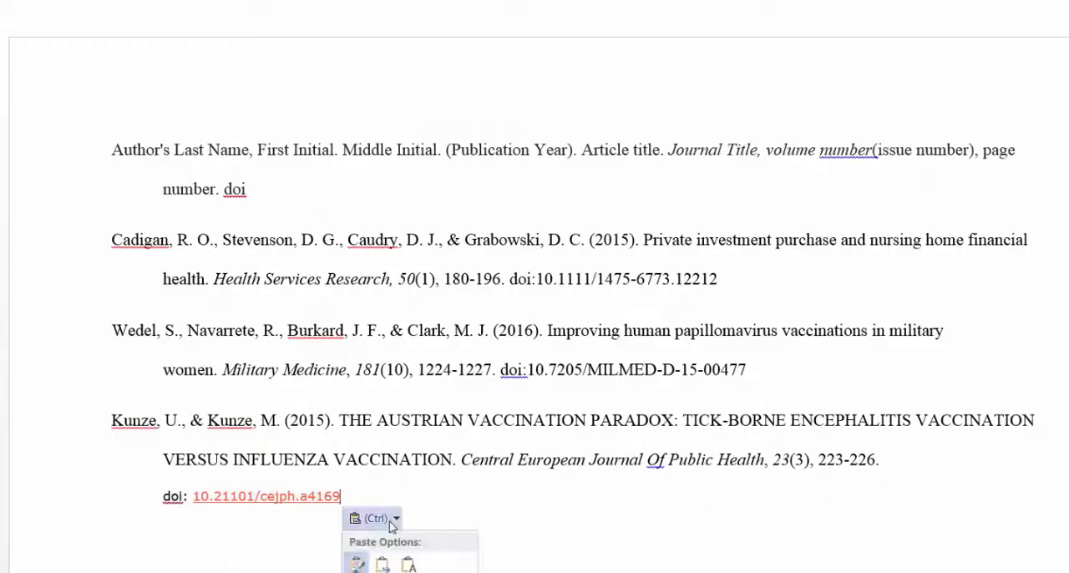
click(384, 567)
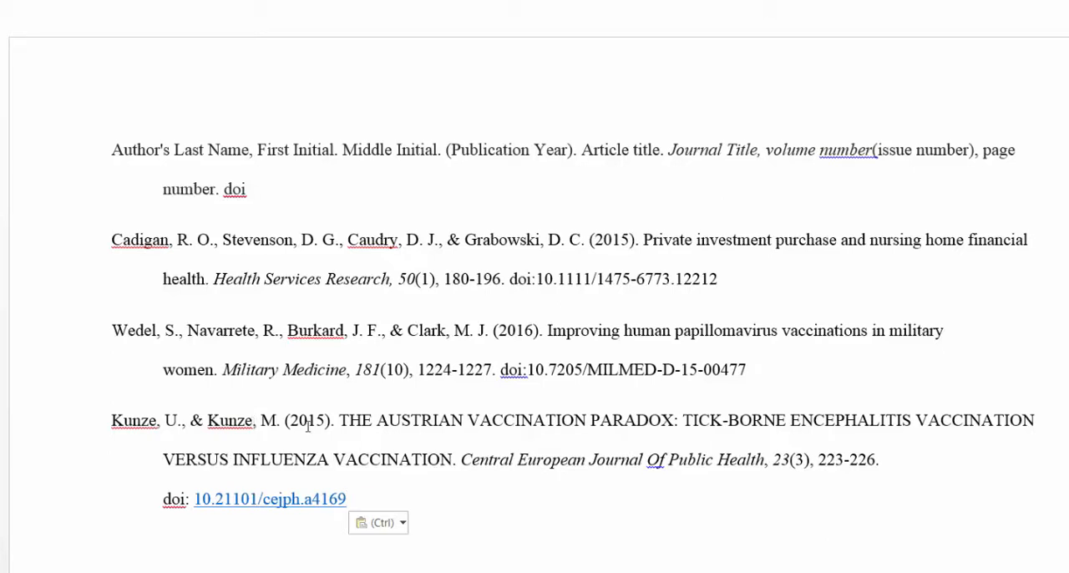
Change the all-caps Austrian vaccination article title in the last reference to sentence case.
drag(340, 420, 408, 458)
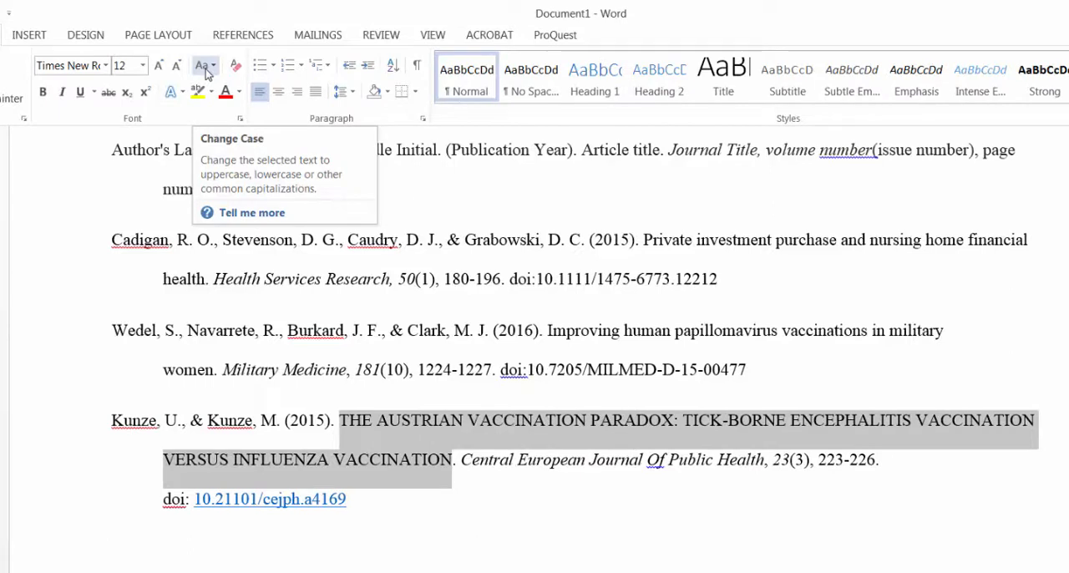
click(205, 69)
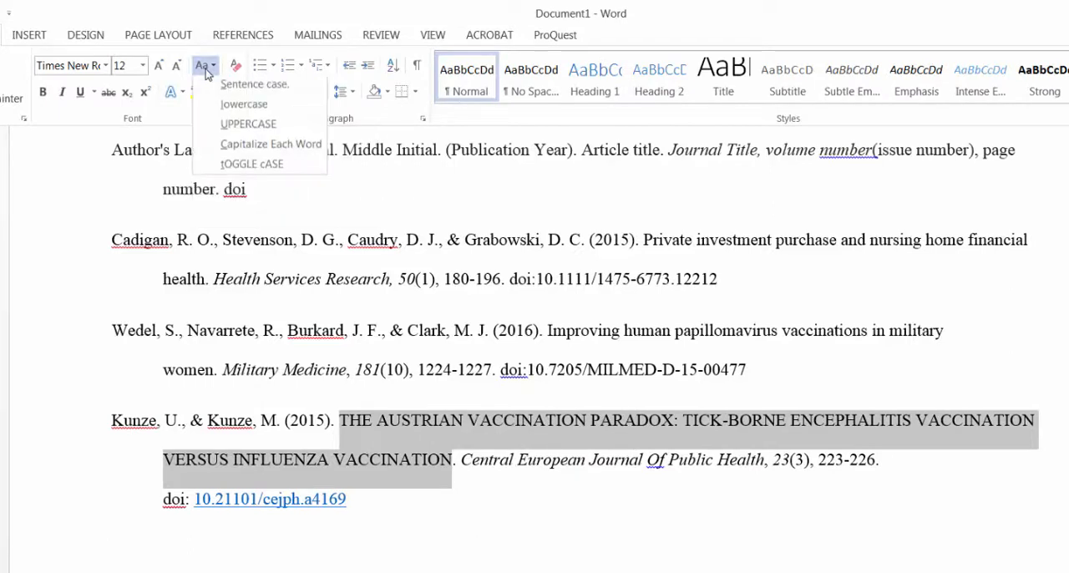
click(248, 87)
Capitalize "Austrian" and the subtitle's first word "Tick-borne" in the last reference's article title.
click(375, 420)
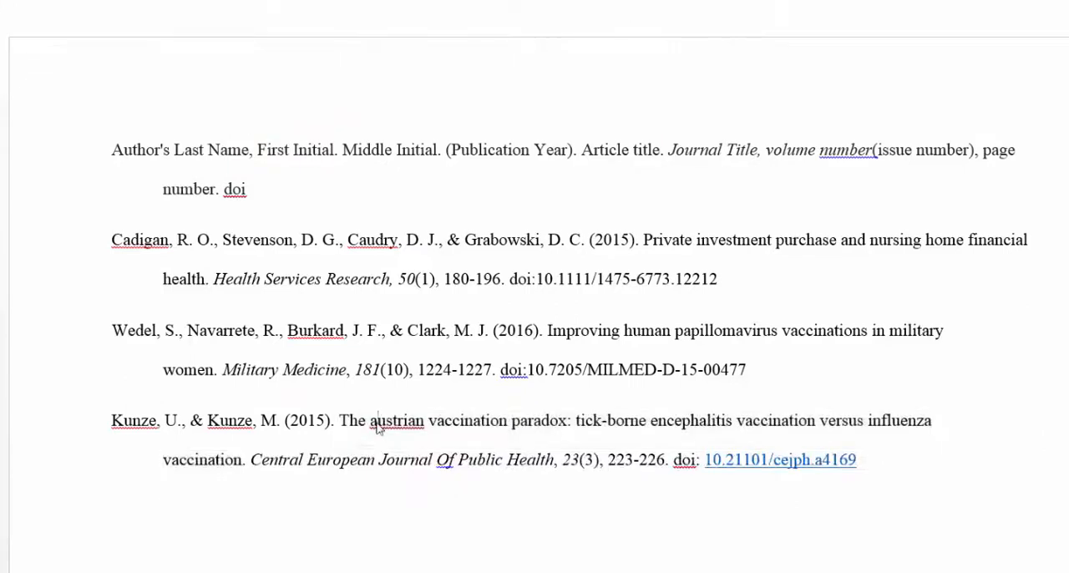
key(BackSpace)
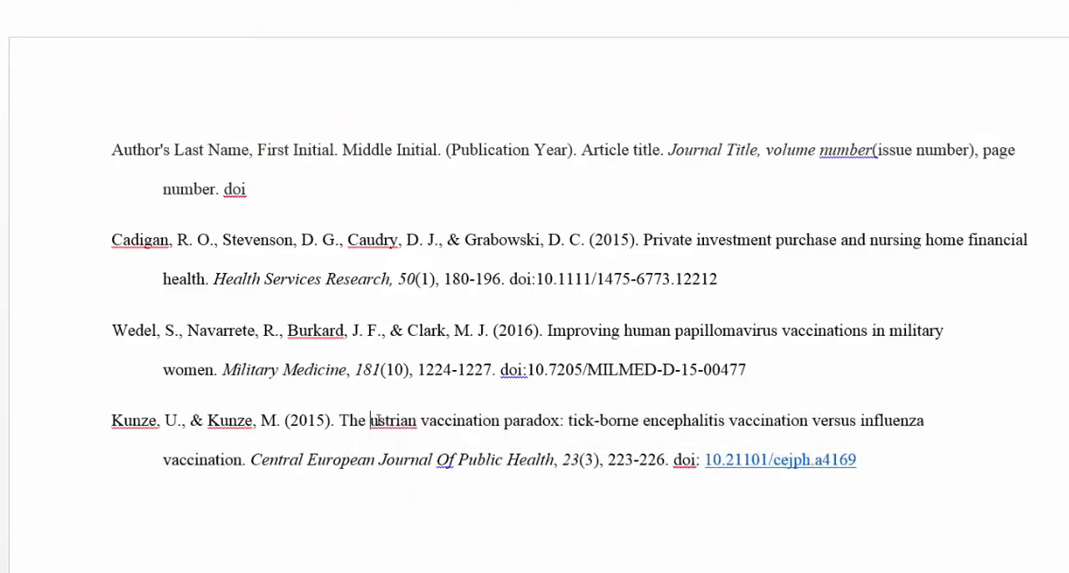
text(A)
click(581, 420)
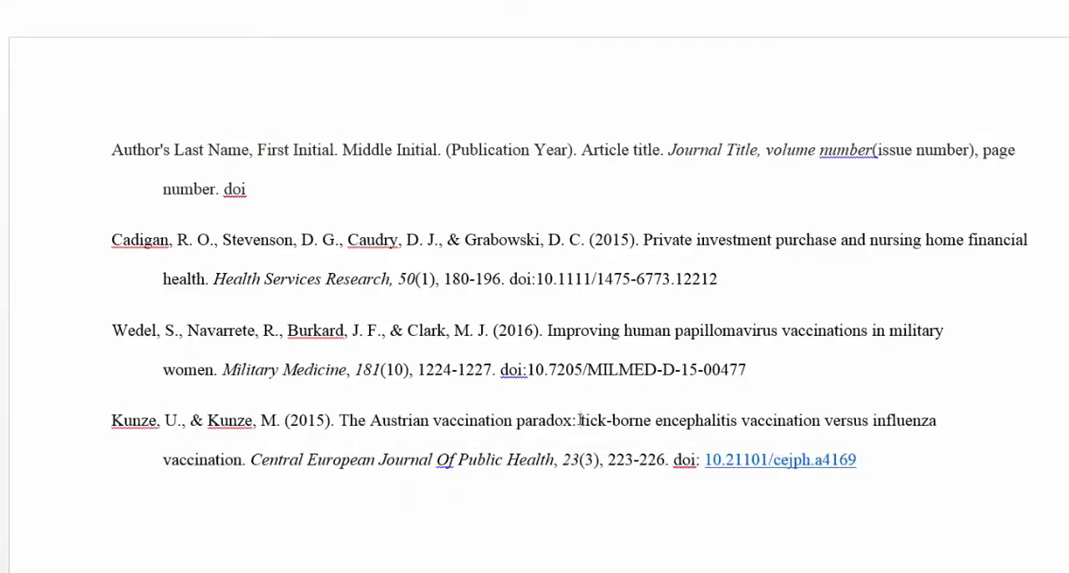
key(Delete)
text(T)
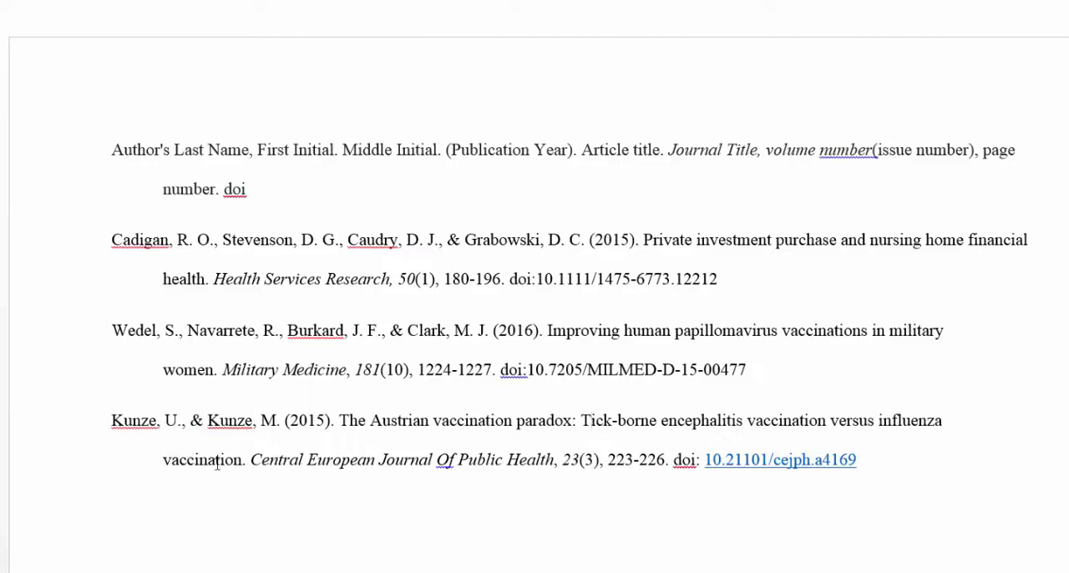
Lowercase "of" in the journal title Central European Journal of Public Health and remove the hyperlink from that reference's DOI.
click(445, 459)
key(BackSpace)
text(o)
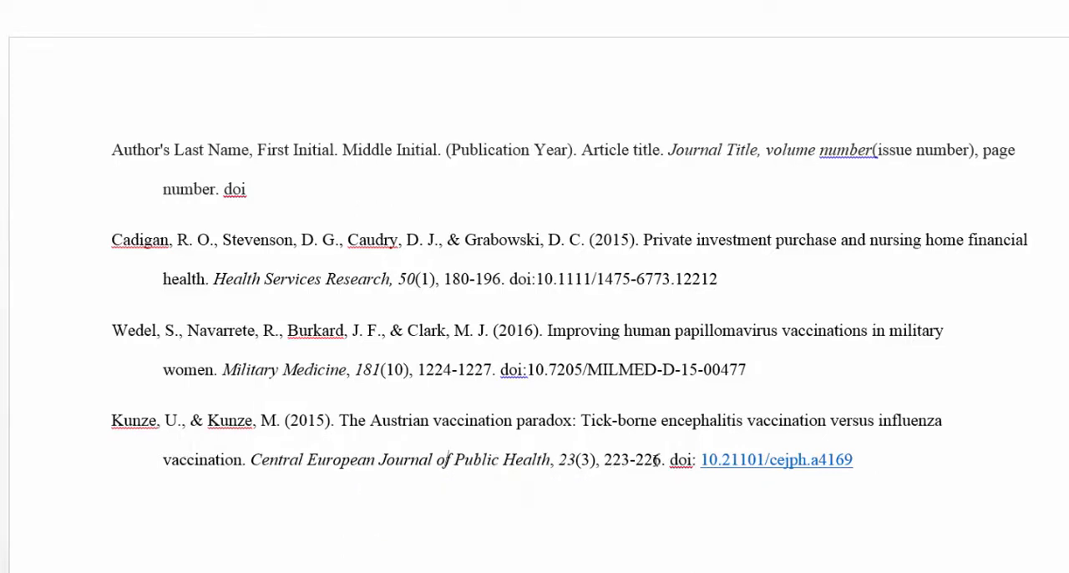
right_click(726, 460)
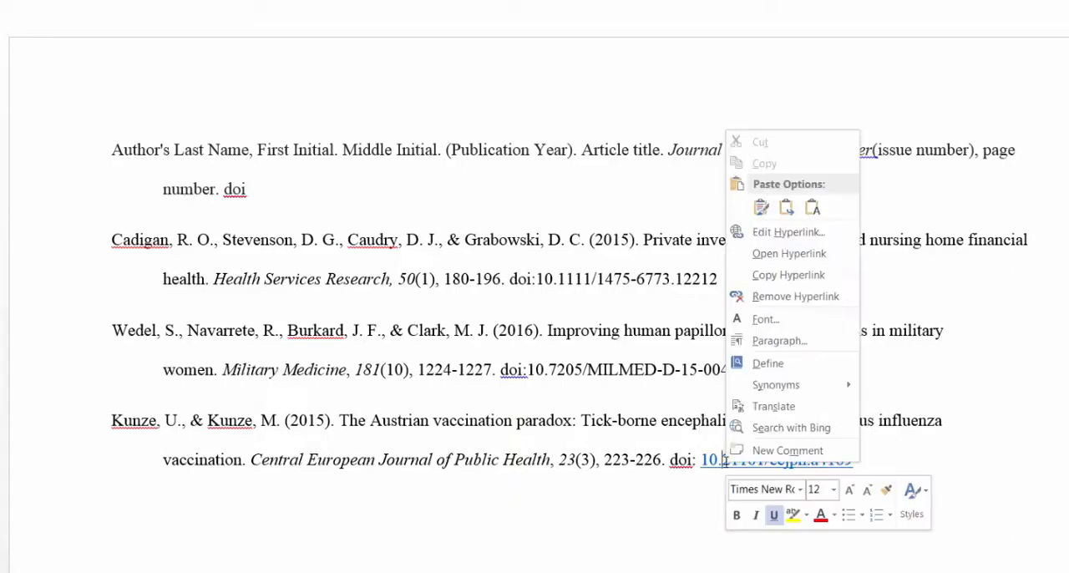
click(779, 301)
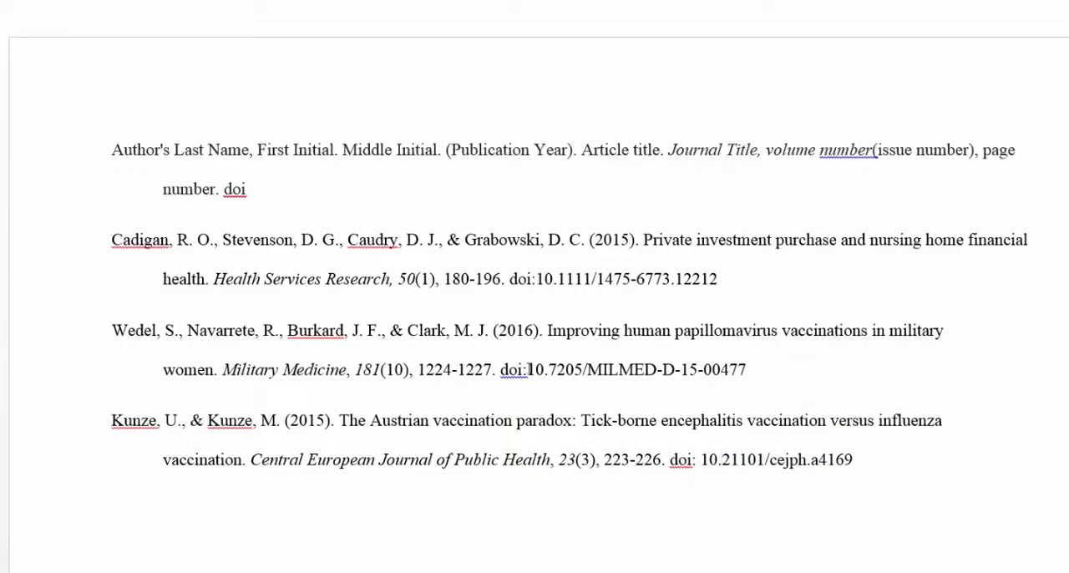
Remove the space after "doi:" in the Central European Journal of Public Health reference.
click(527, 369)
click(696, 460)
key(Delete)
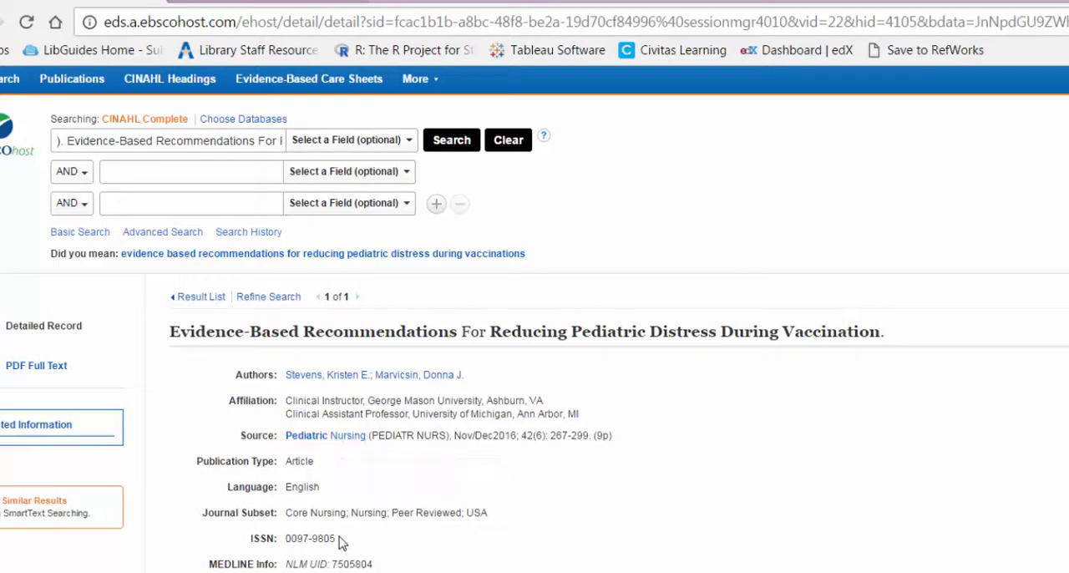
Copy the ISSN from the article's database record, search Google for "pediatric nursing 0097-9805", and open the Pediatric Nursing journal's own site.
drag(337, 538, 288, 540)
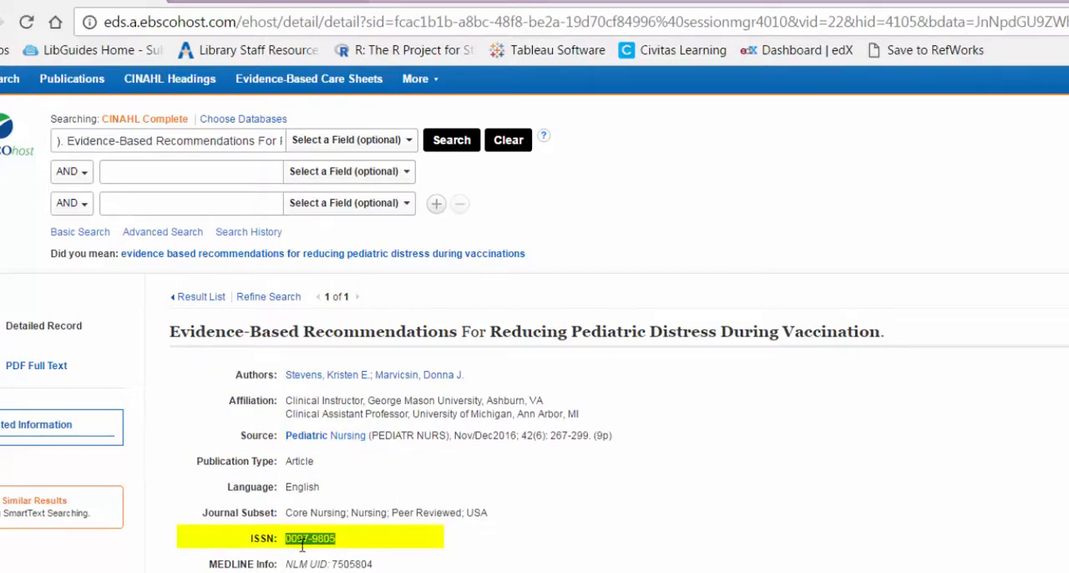
right_click(300, 539)
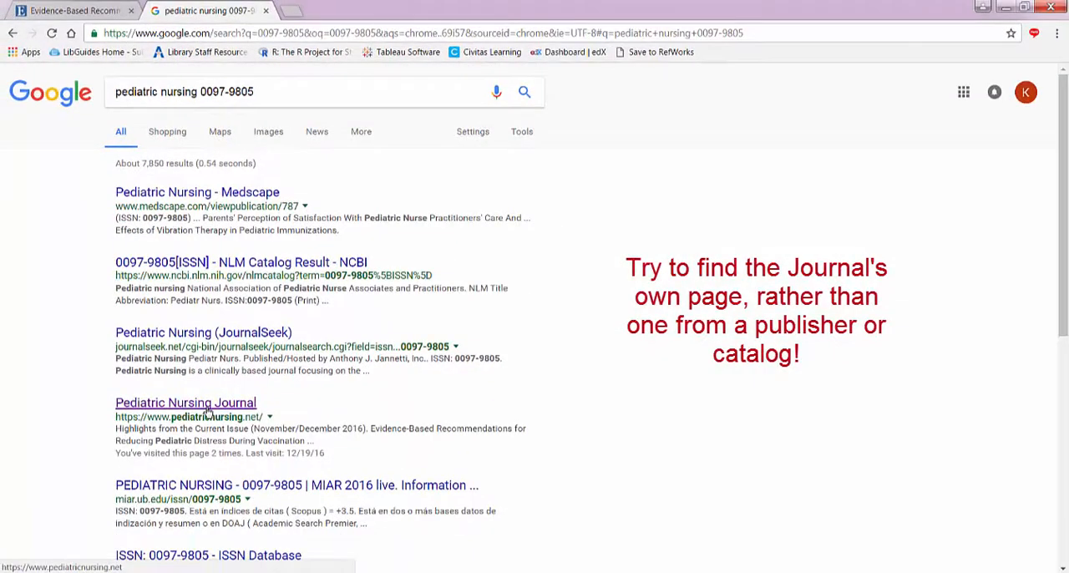
click(208, 409)
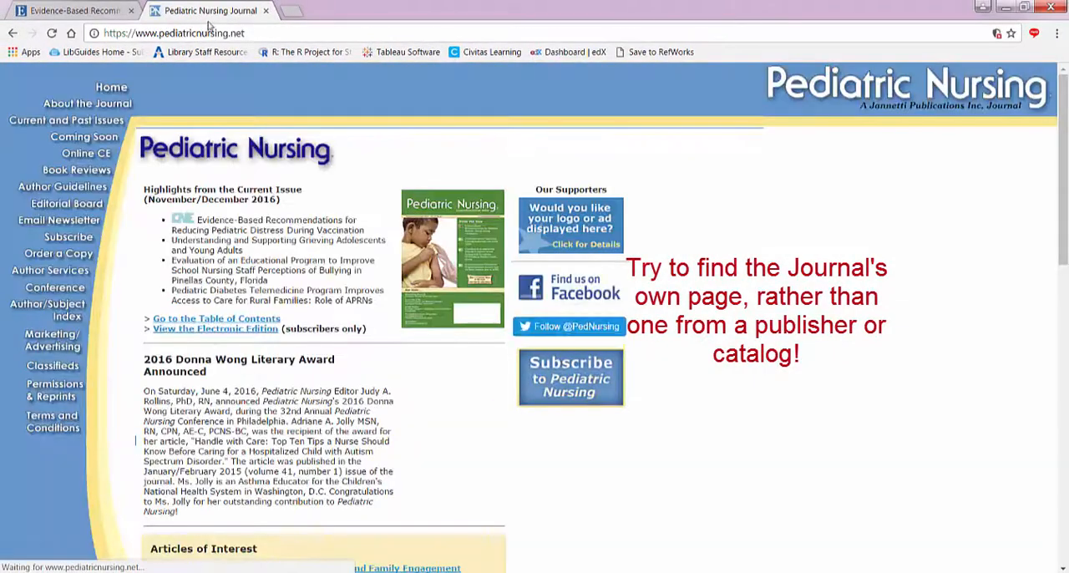
right_click(207, 33)
click(219, 81)
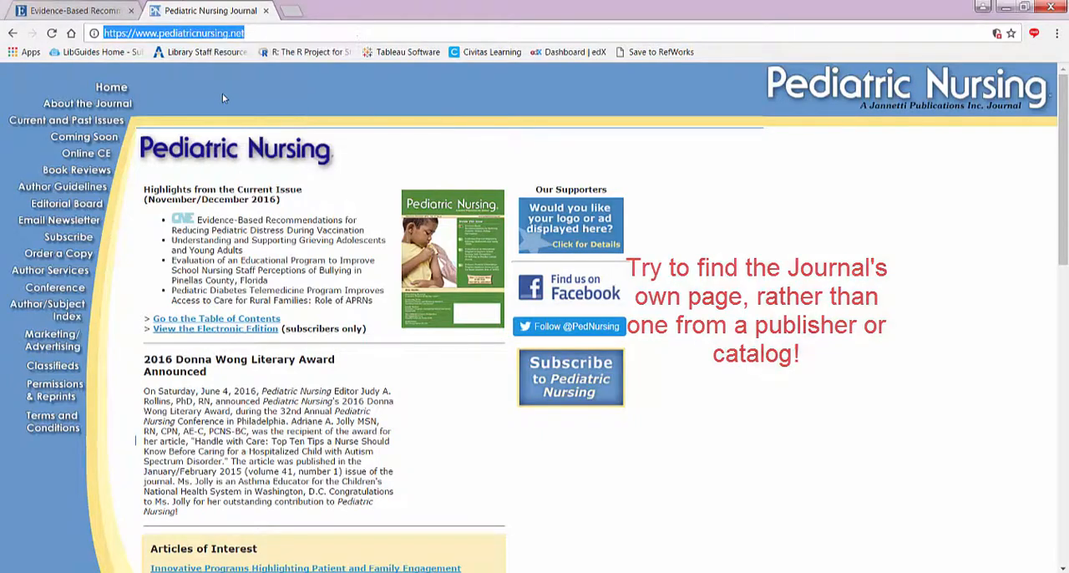
click(205, 571)
click(316, 541)
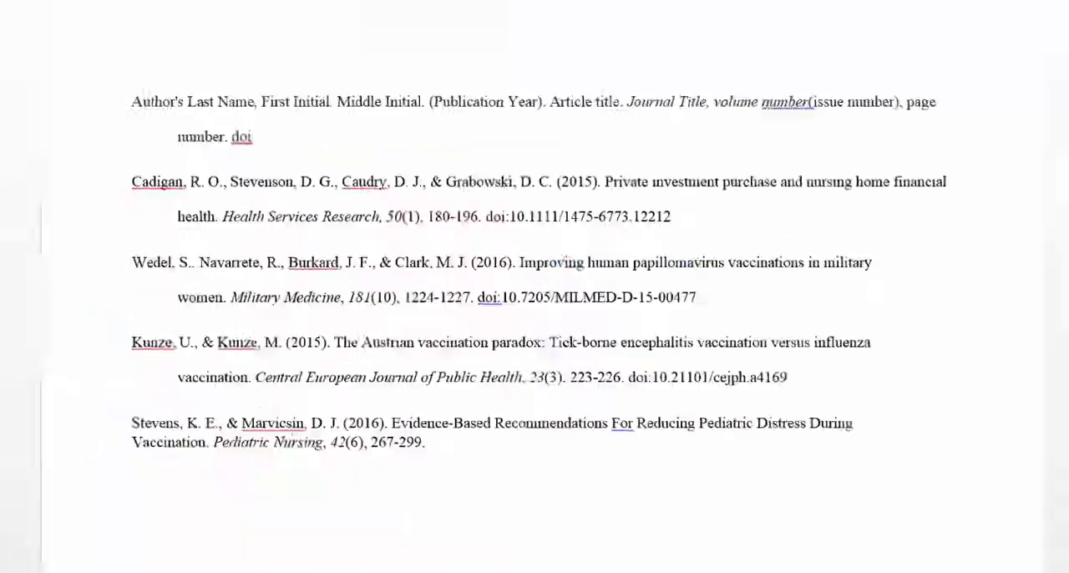
click(472, 488)
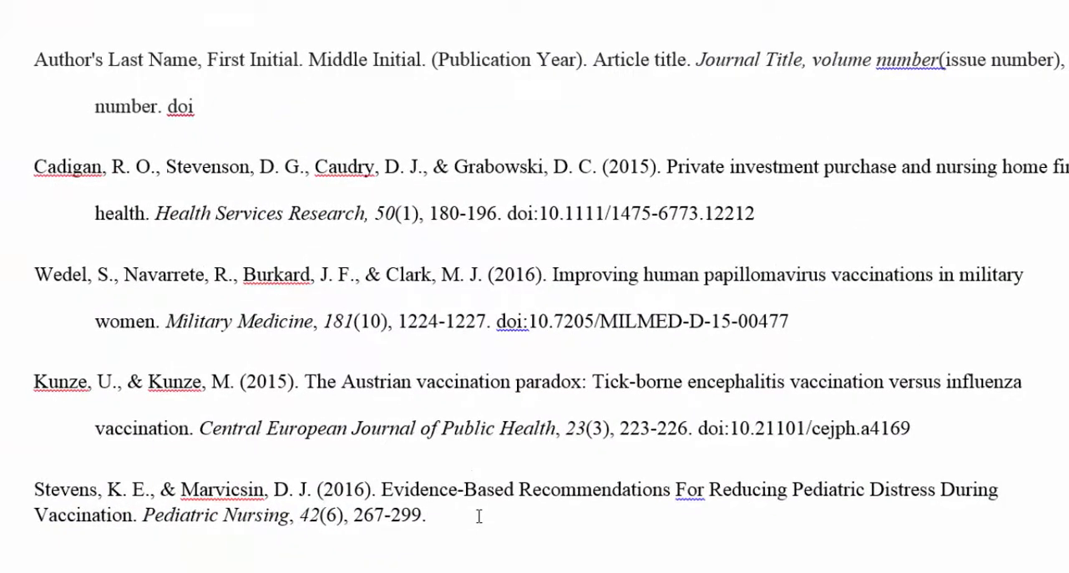
text(Retrieved from)
key(ctrl+v)
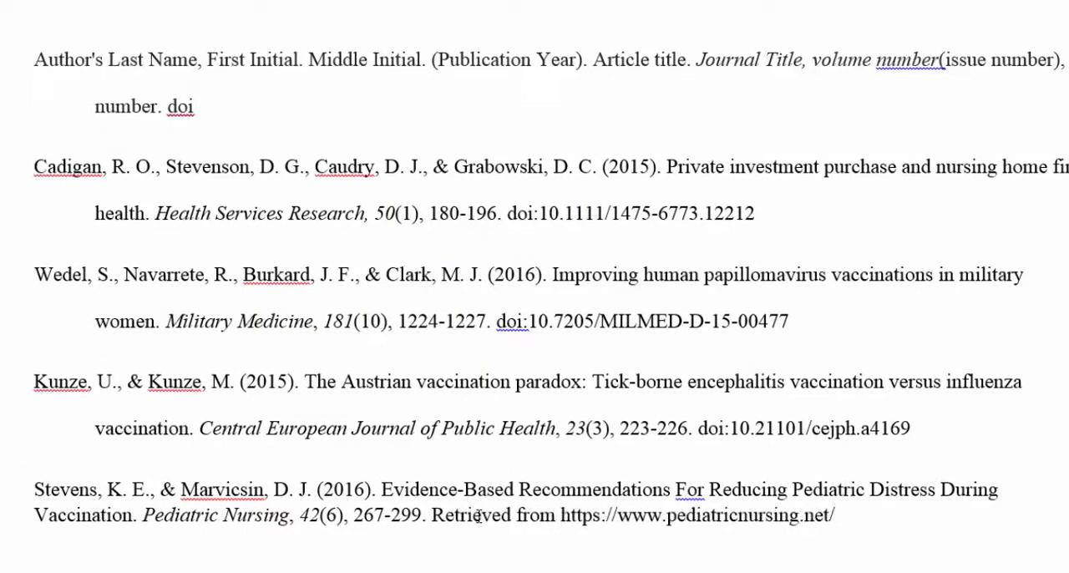
click(166, 514)
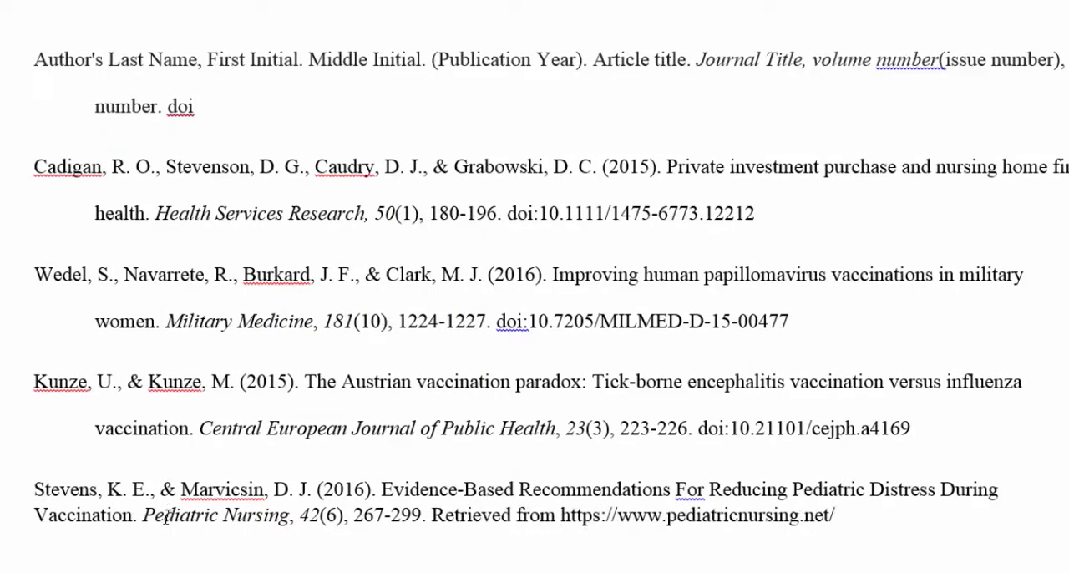